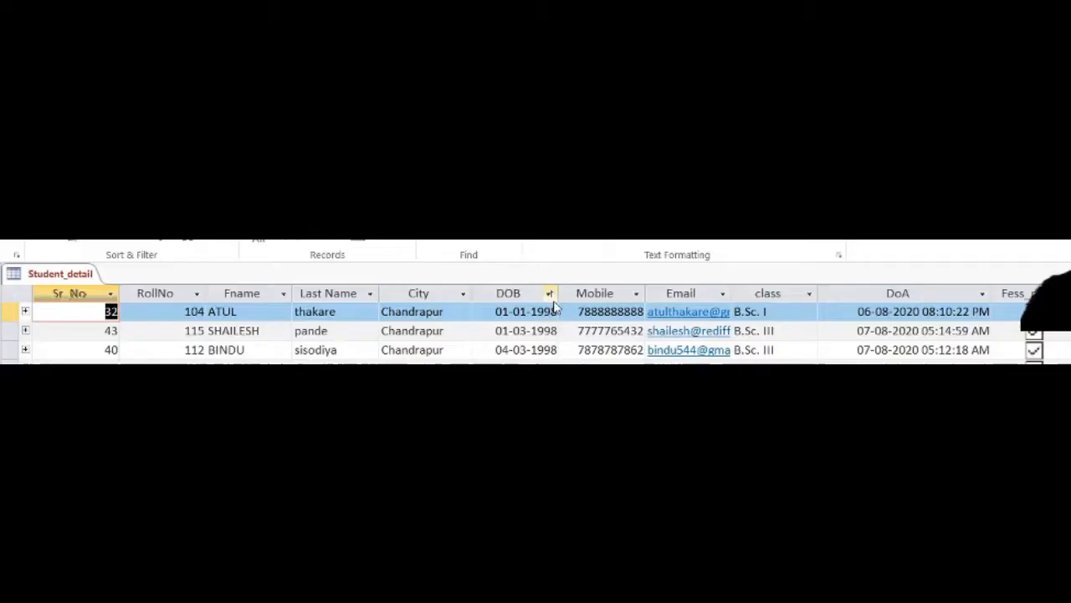
# Widen the DOB, Email, City and Last Name columns of the Student_detail table so their contents fit.
pyautogui.moveTo(571, 299); pyautogui.dragTo(661, 298)
pyautogui.moveTo(829, 292); pyautogui.dragTo(923, 312)
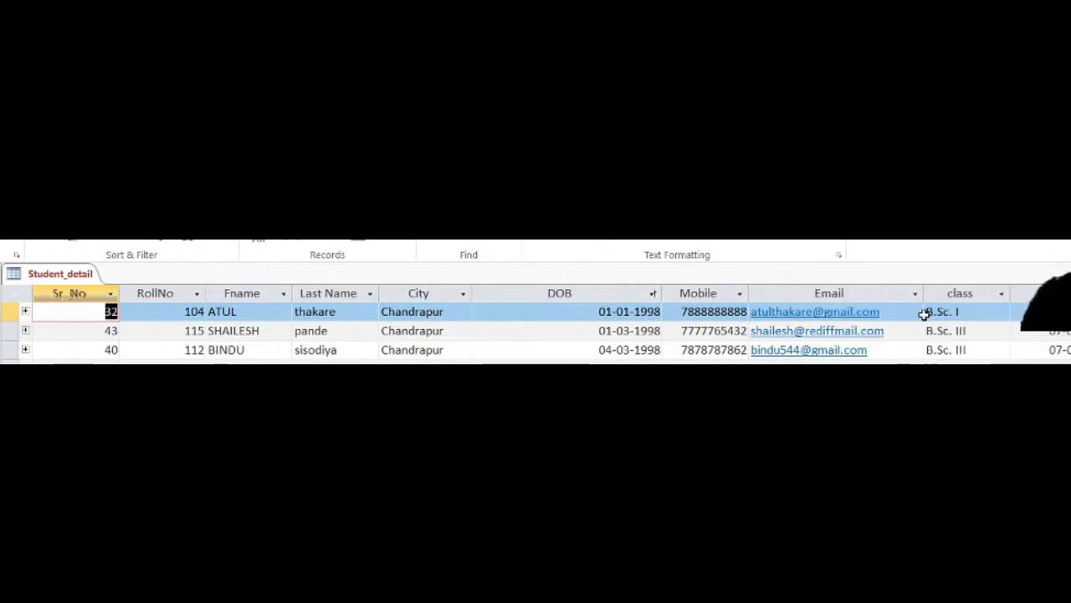
pyautogui.moveTo(472, 296); pyautogui.dragTo(504, 296)
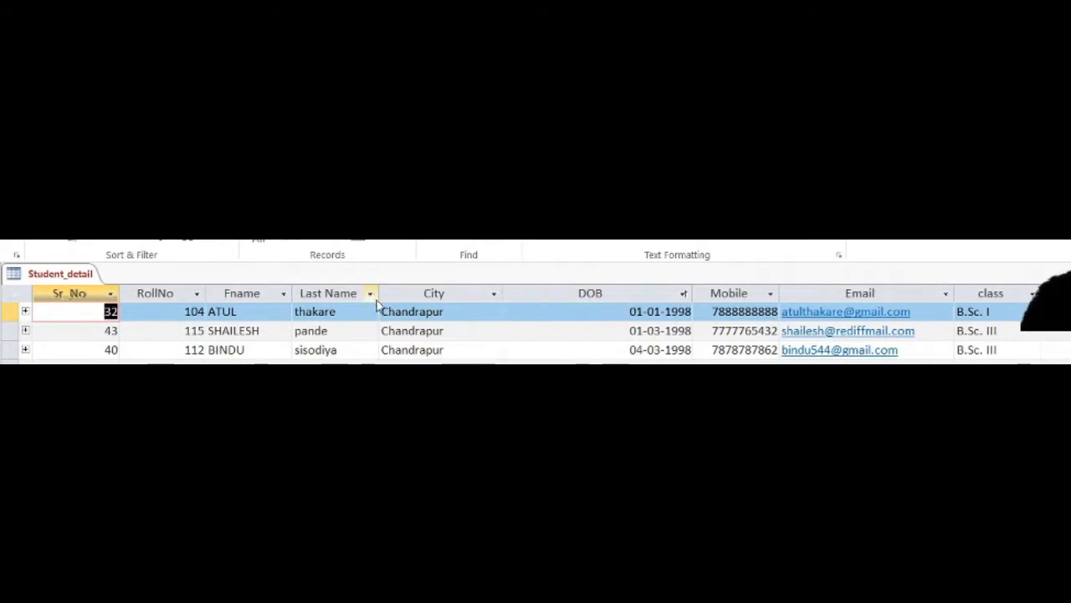
pyautogui.moveTo(378, 295); pyautogui.dragTo(433, 295)
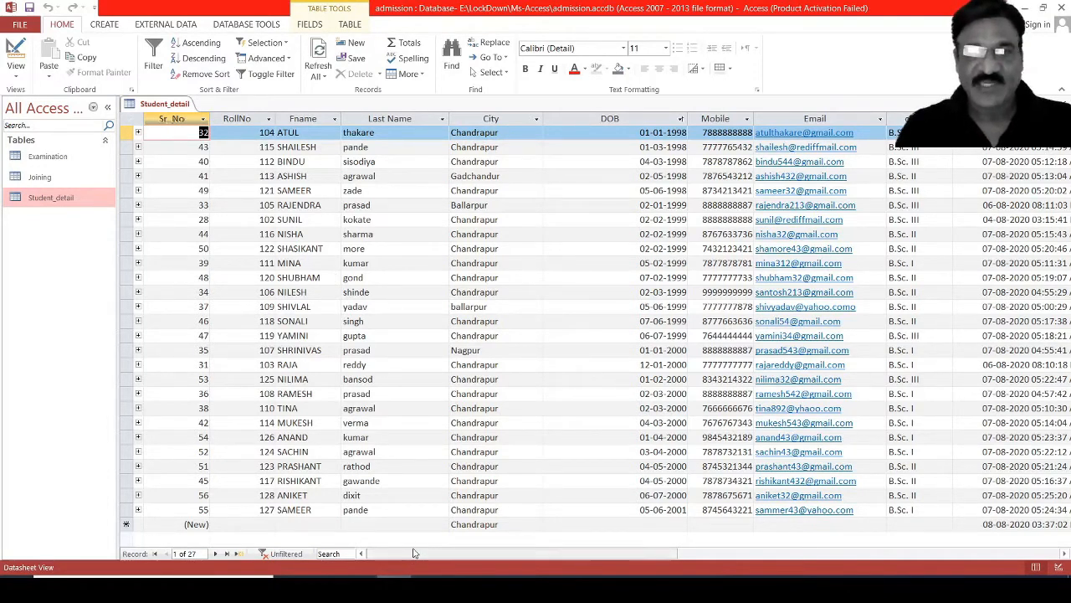
# Hide the City, Email and DOB fields in the Student_detail datasheet.
pyautogui.moveTo(577, 552); pyautogui.dragTo(737, 568)
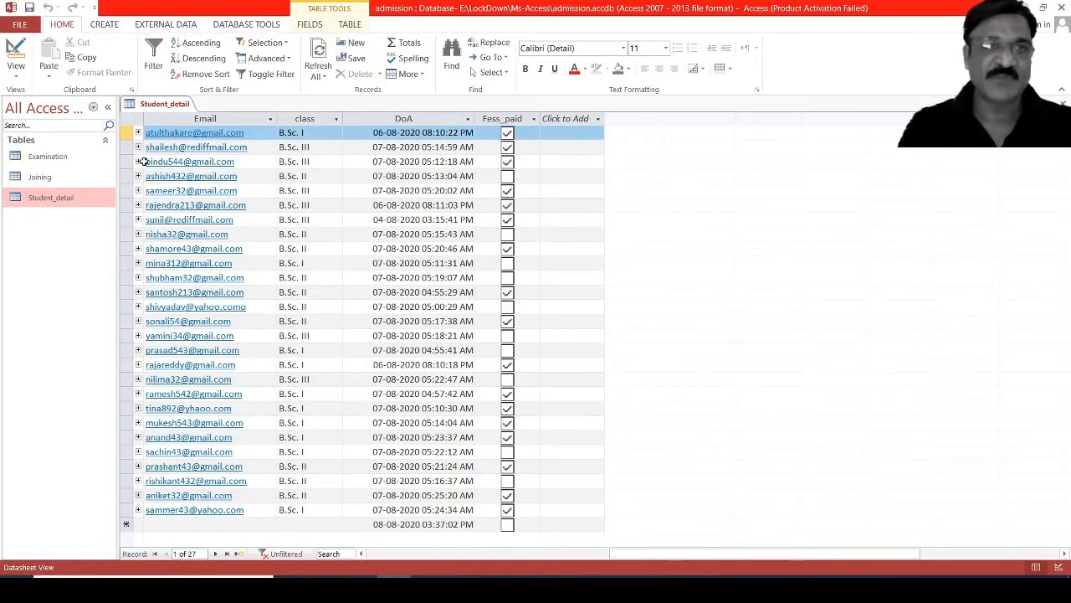
pyautogui.moveTo(868, 558); pyautogui.dragTo(353, 576)
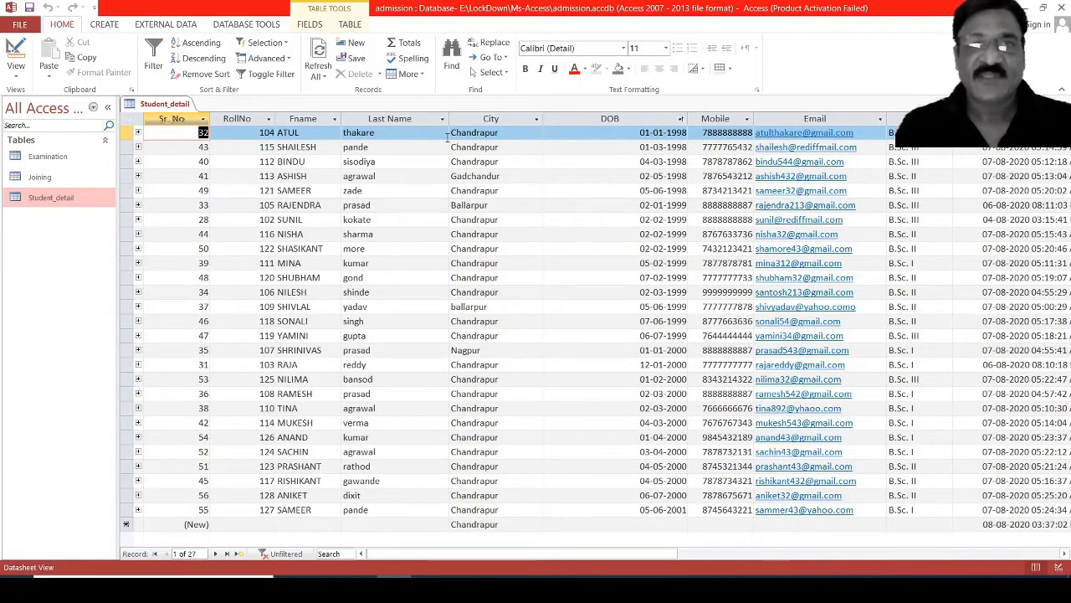
pyautogui.rightClick(482, 118)
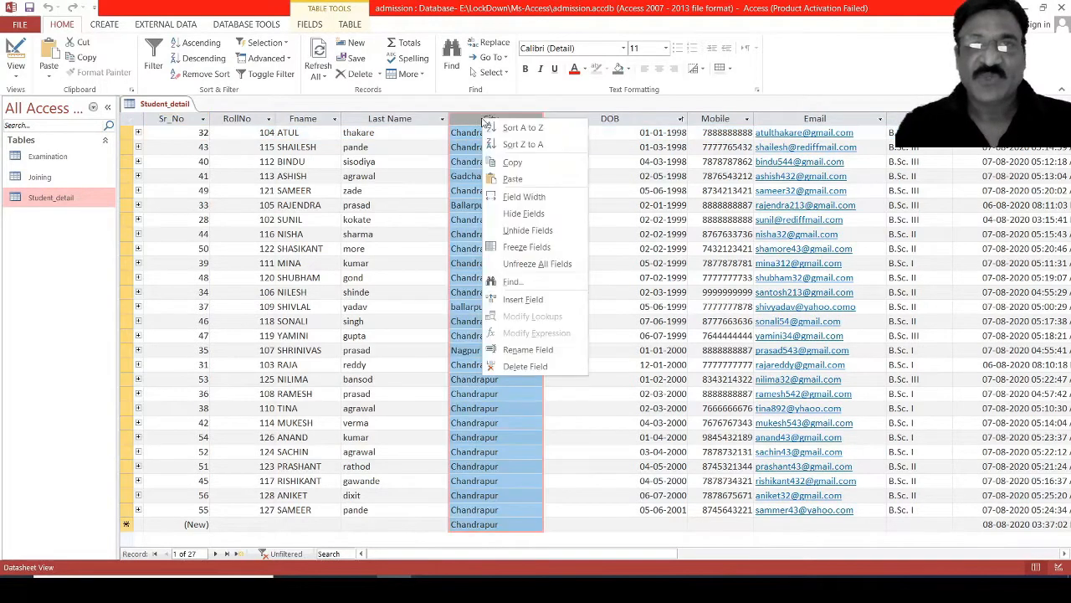
pyautogui.click(517, 215)
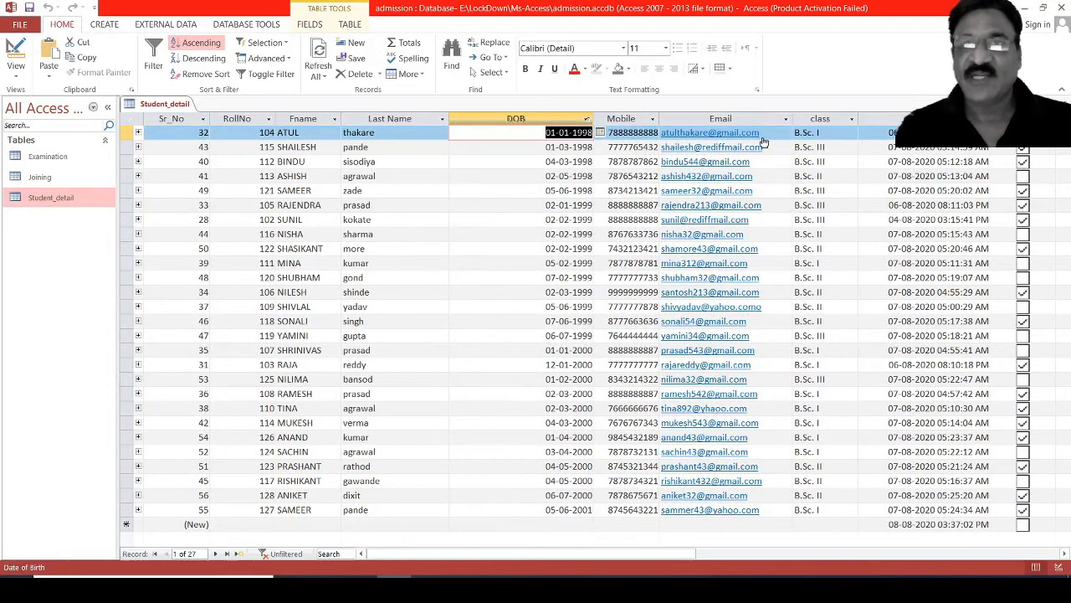
pyautogui.rightClick(757, 118)
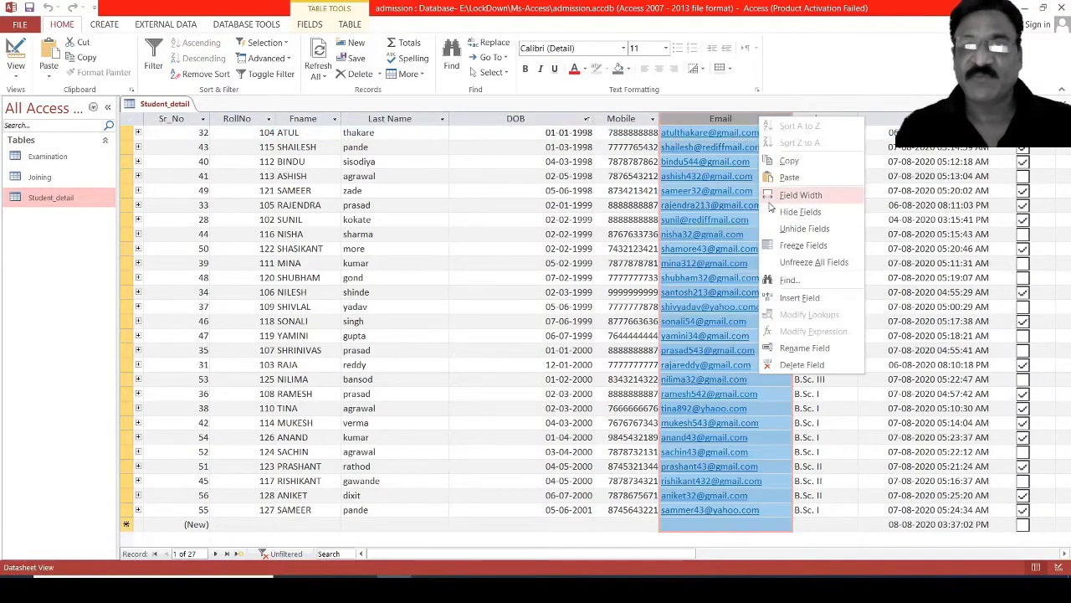
pyautogui.click(793, 211)
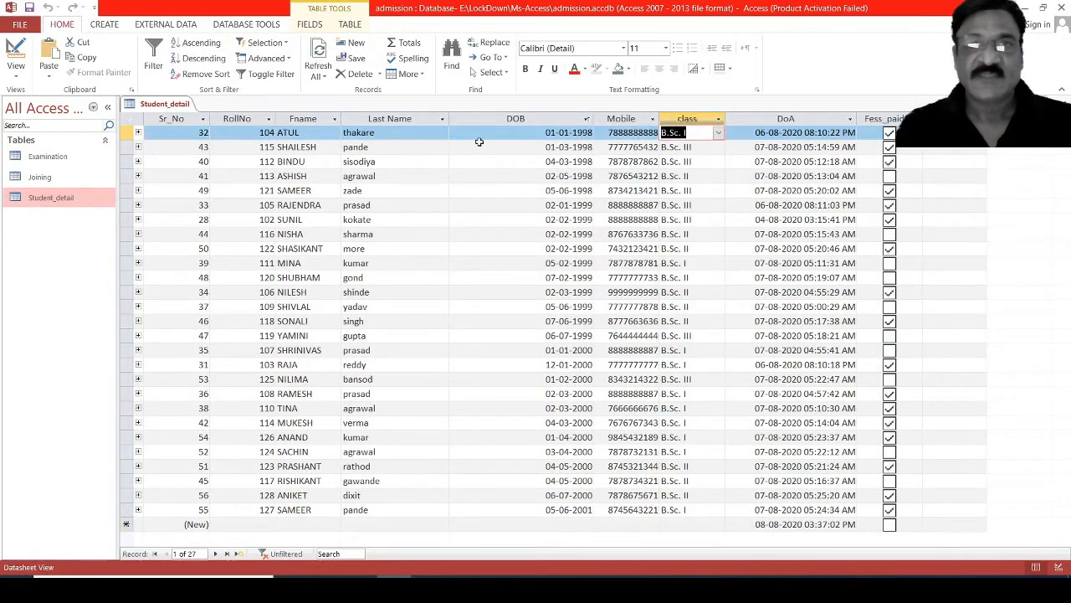
pyautogui.rightClick(473, 118)
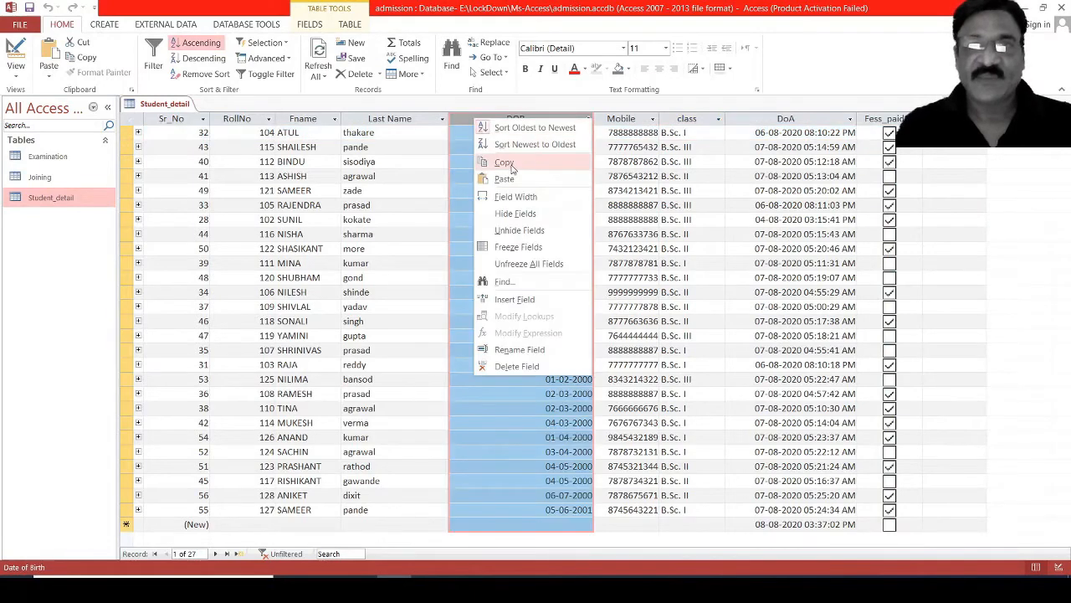
pyautogui.click(515, 214)
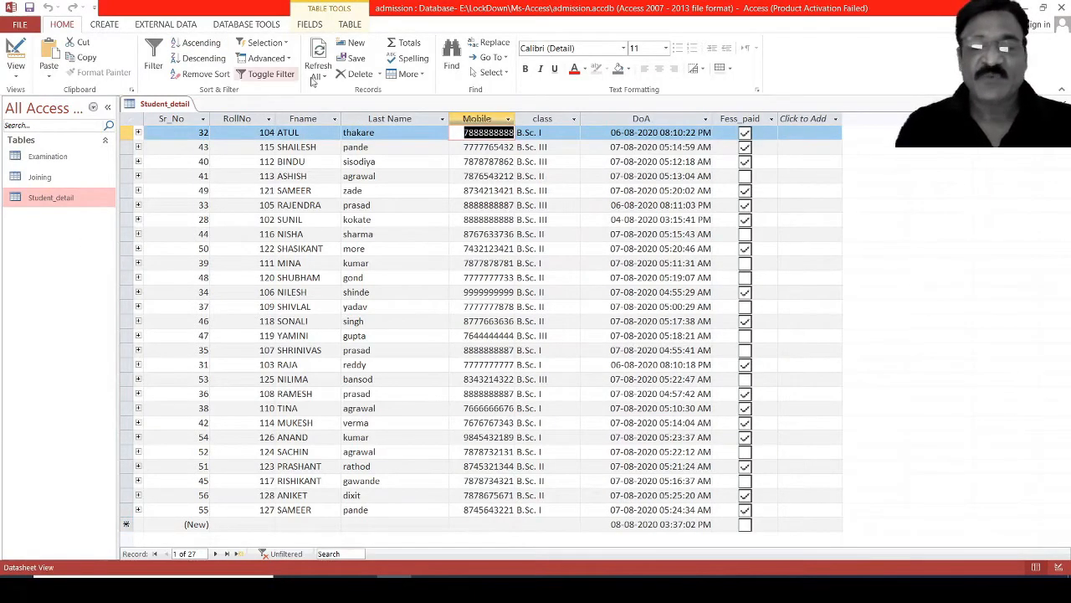
# Open the print preview of the Student_detail table, switch it to landscape orientation and return to the datasheet.
pyautogui.click(16, 24)
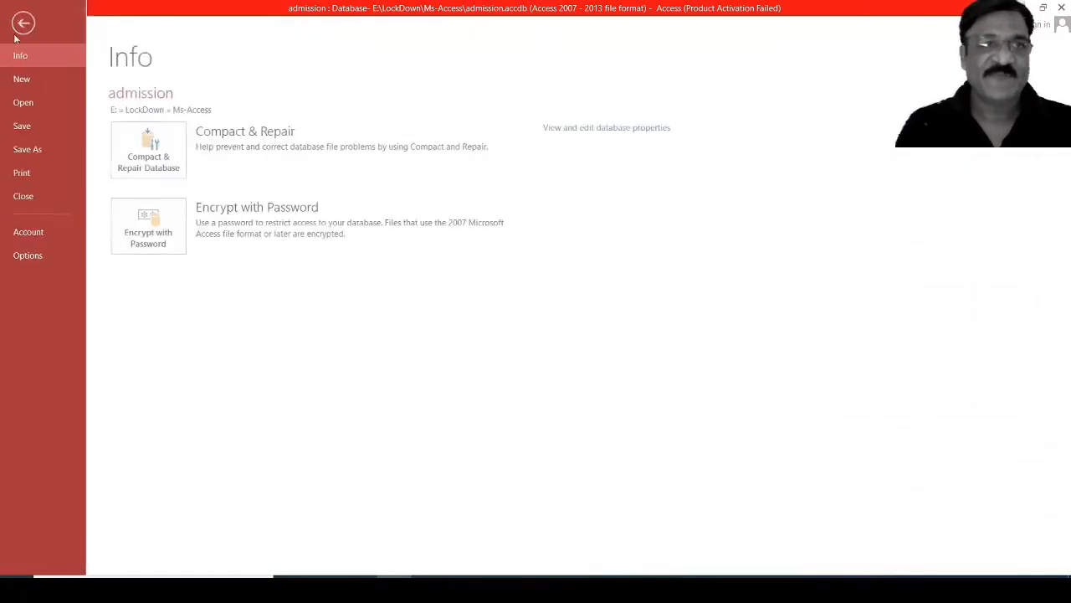
pyautogui.click(23, 172)
pyautogui.click(168, 220)
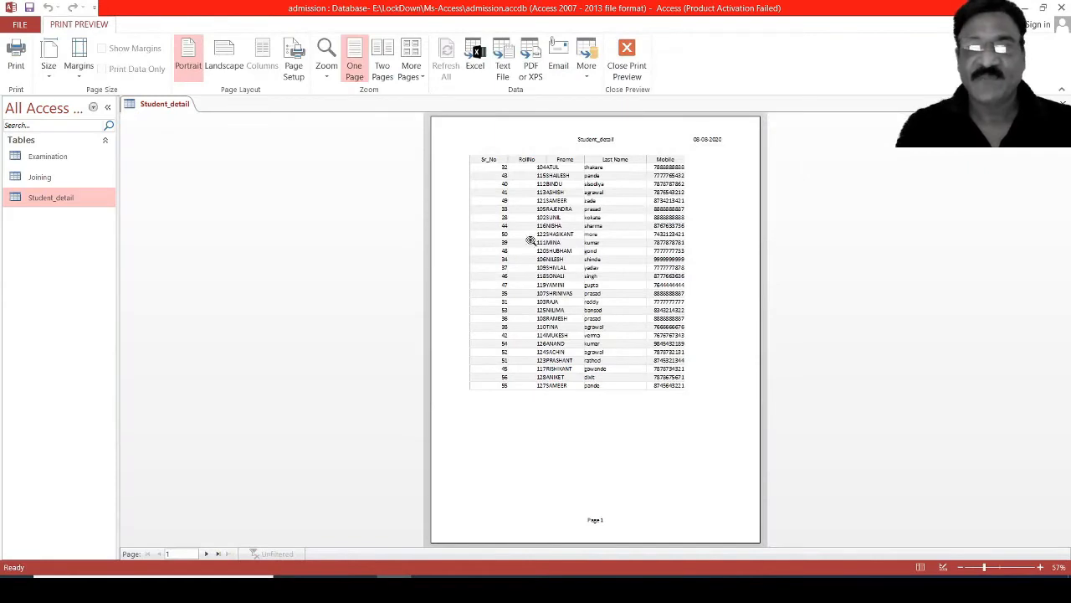
pyautogui.click(224, 67)
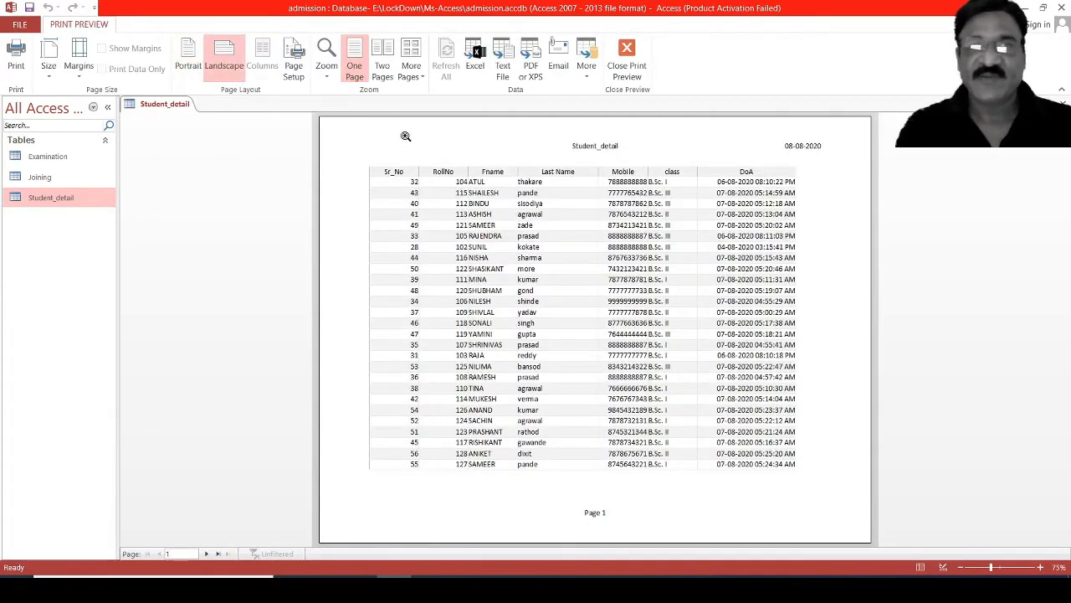
pyautogui.click(627, 61)
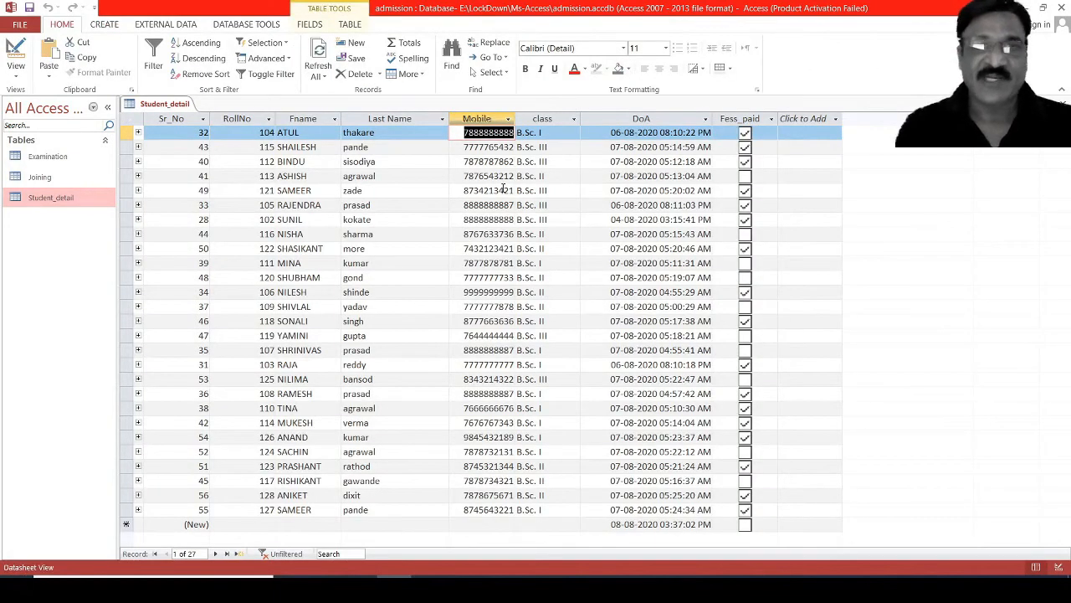
pyautogui.press('Down')
pyautogui.press('Down')
pyautogui.press('Down')
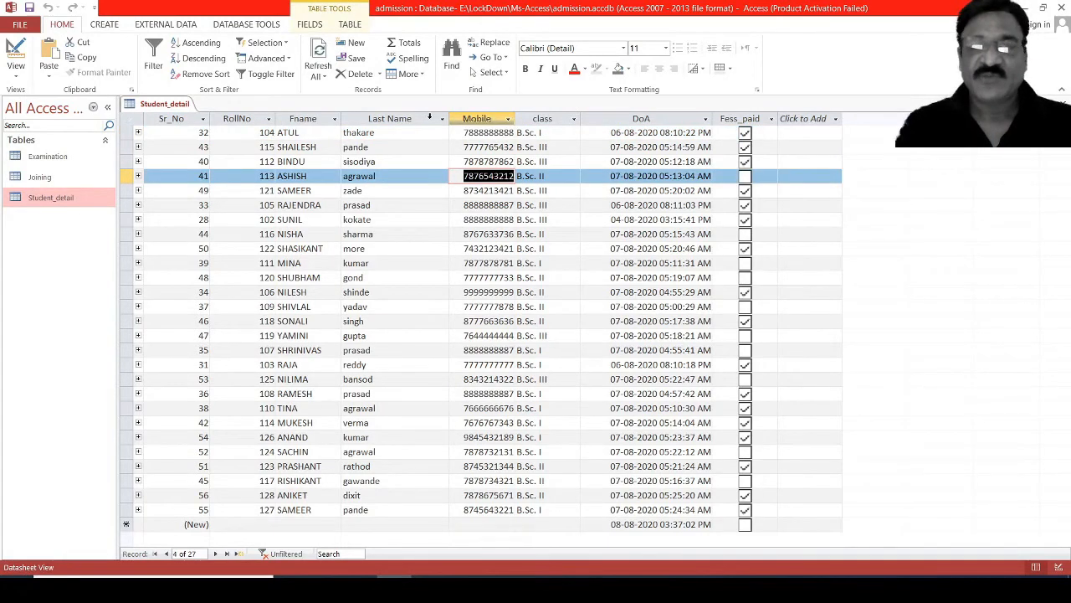
# Unhide the City, DOB and Email columns in the Student_detail datasheet.
pyautogui.rightClick(429, 118)
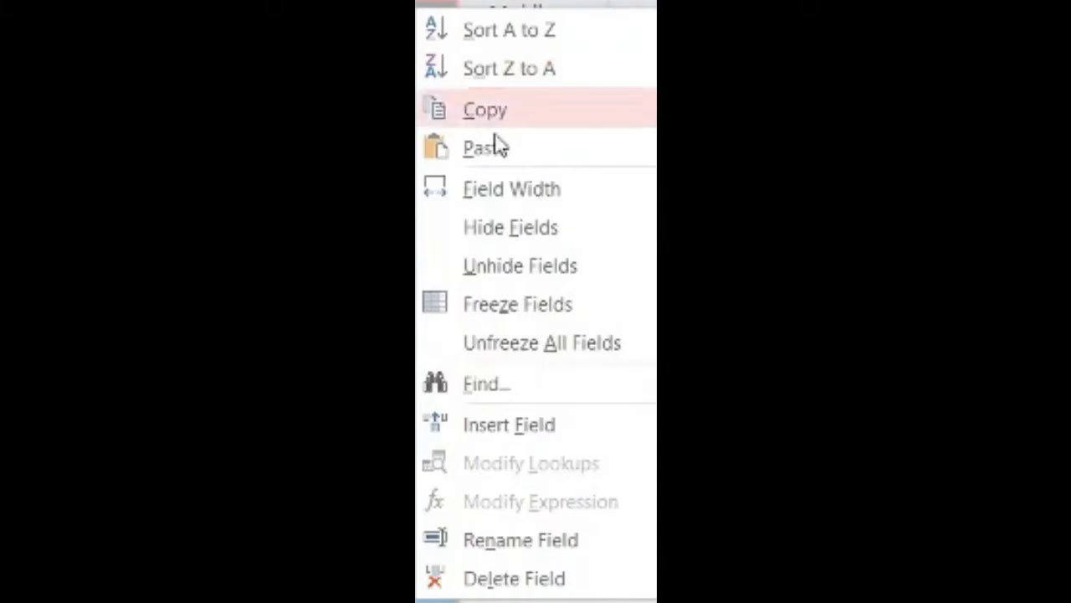
pyautogui.click(503, 265)
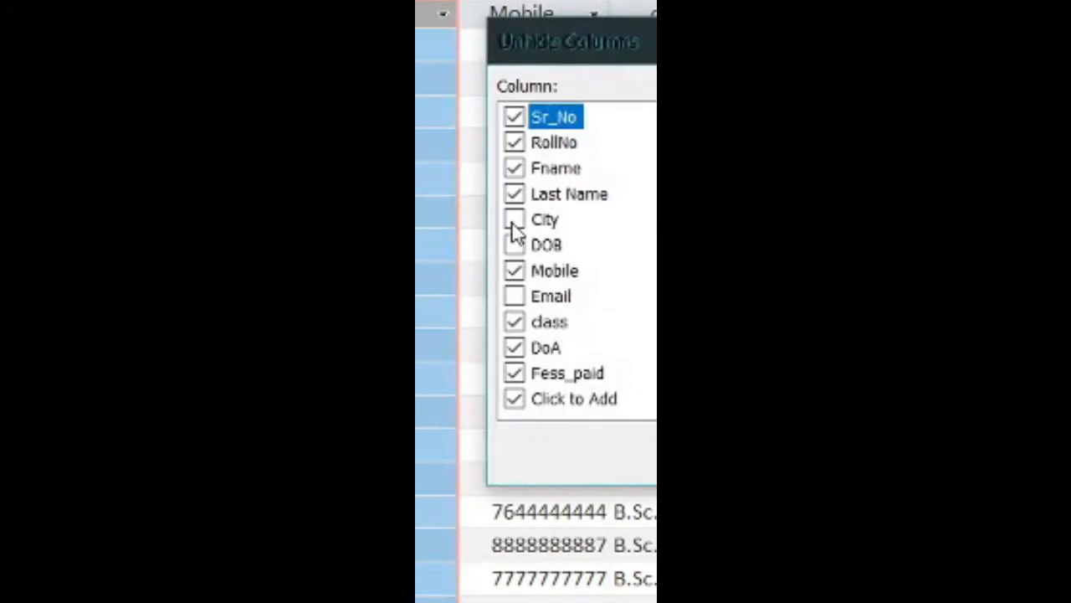
pyautogui.click(514, 221)
pyautogui.click(514, 245)
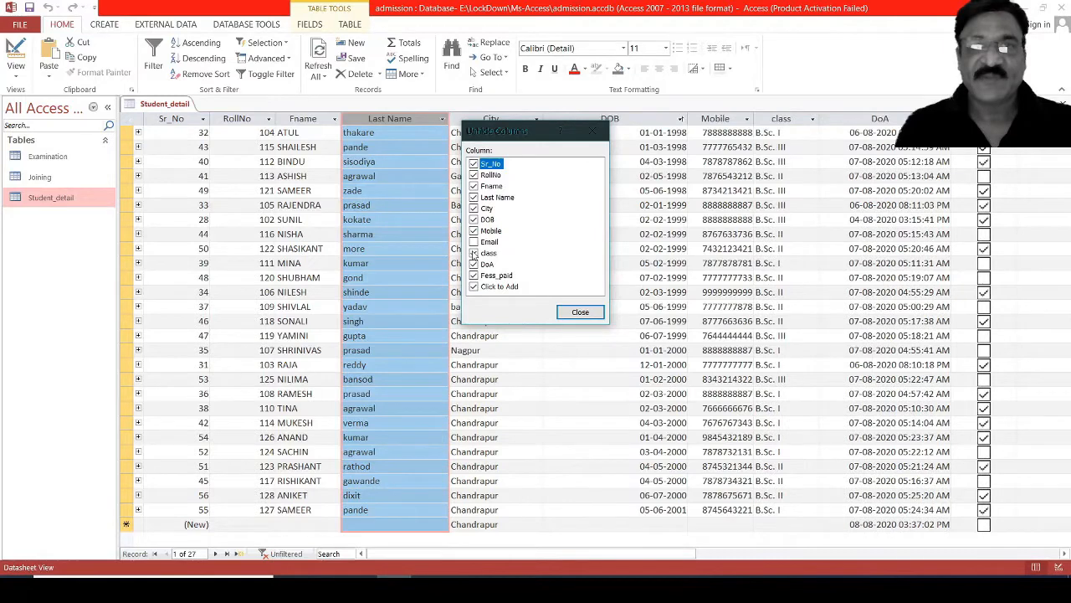
pyautogui.click(474, 242)
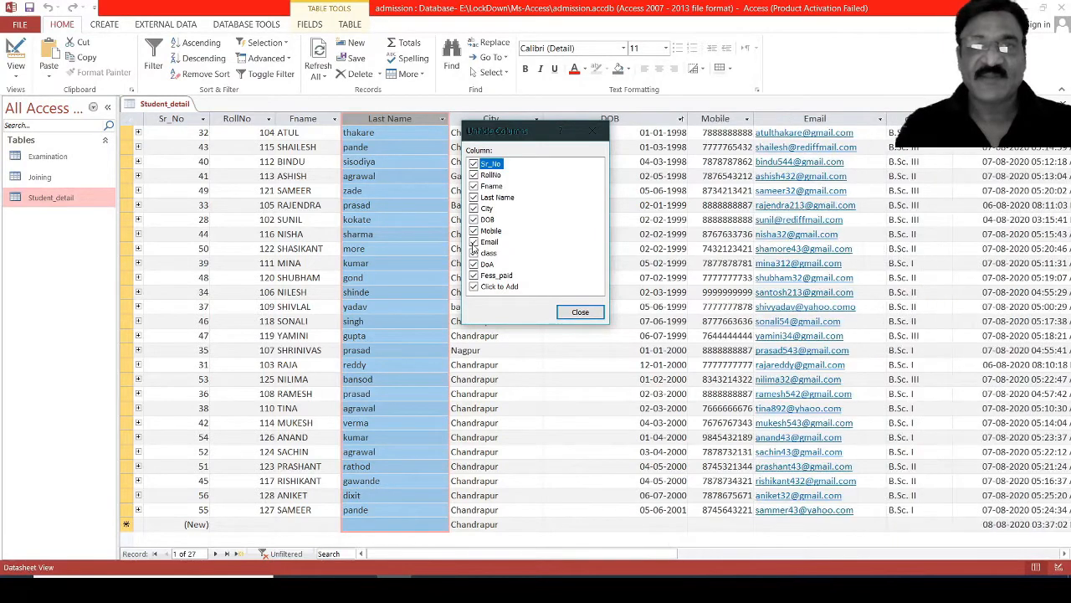
pyautogui.click(581, 312)
pyautogui.click(590, 262)
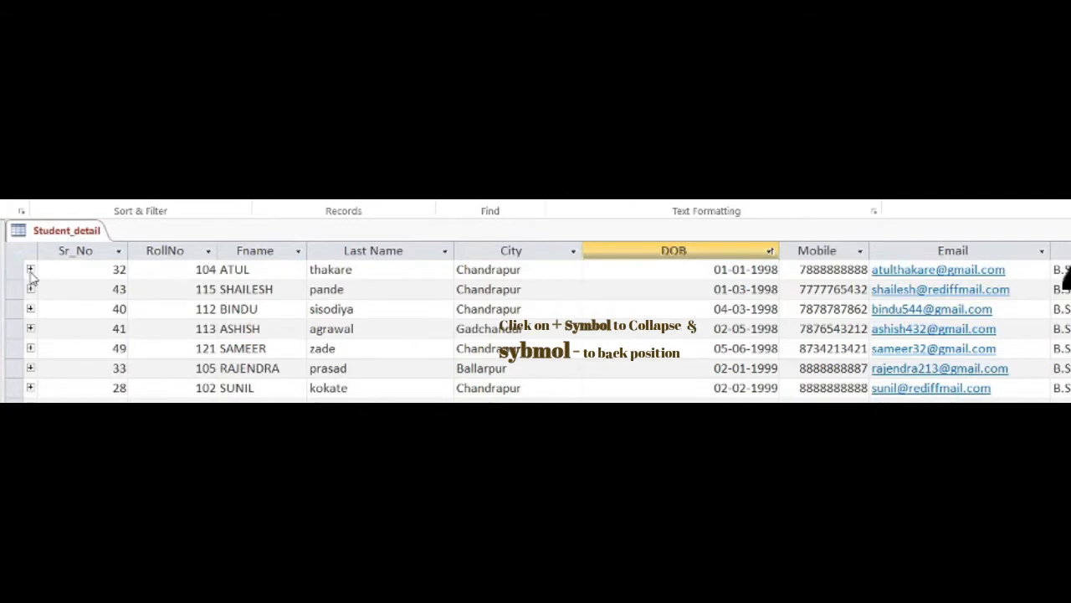
# Expand the related marks subdatasheets of the student records with Sr_No 32, 33 and 46.
pyautogui.click(30, 270)
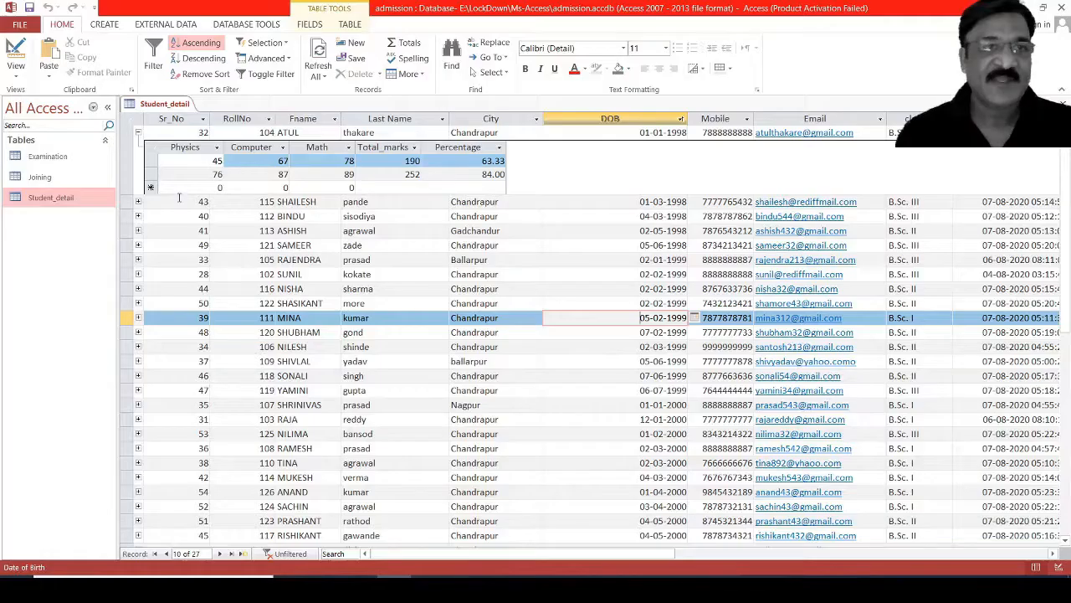
pyautogui.click(178, 201)
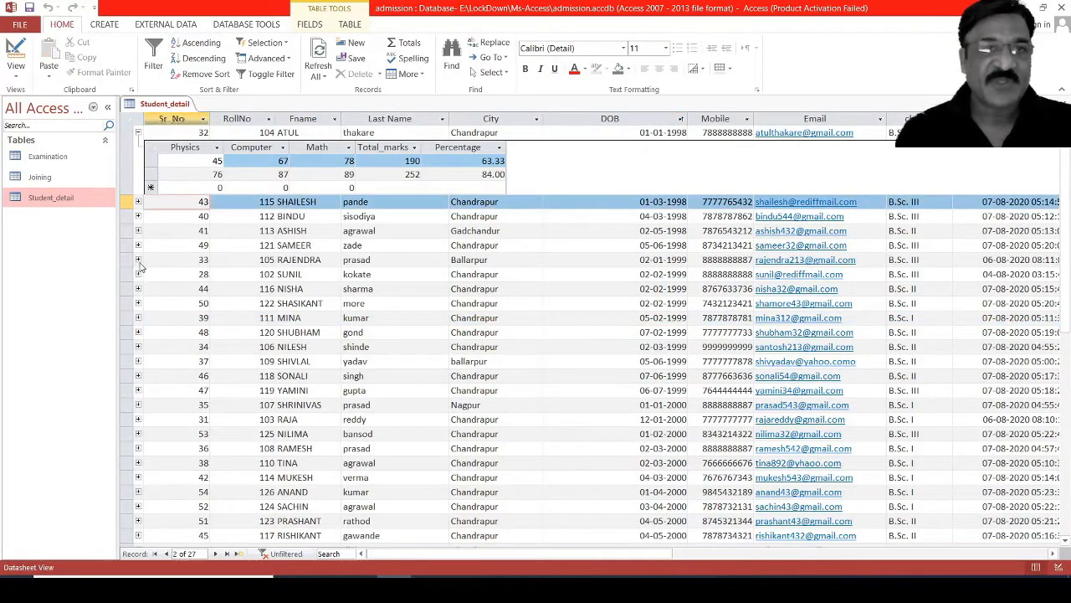
pyautogui.click(138, 259)
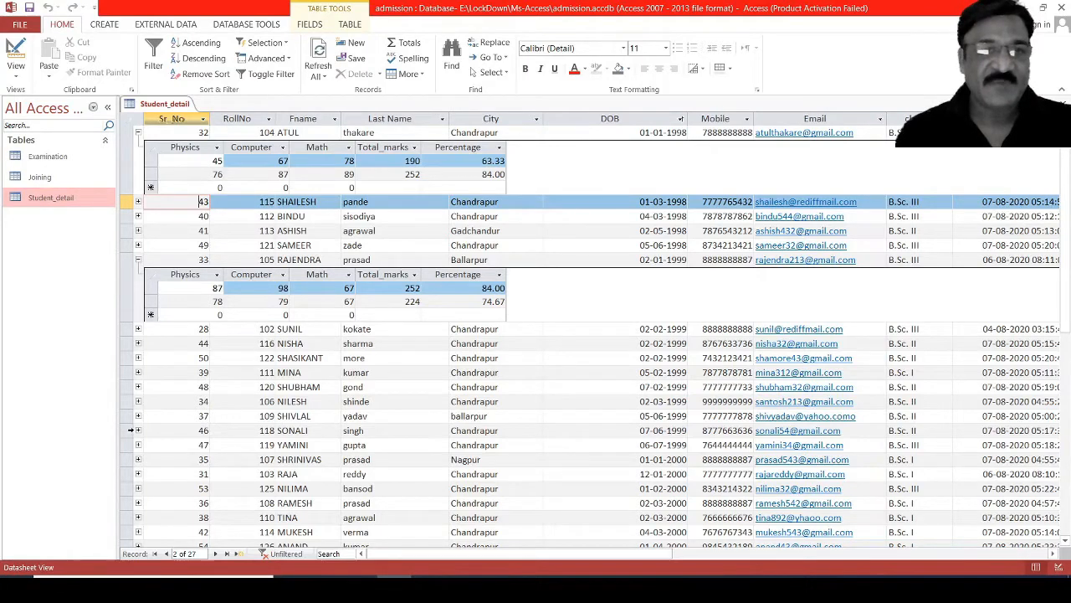
pyautogui.click(138, 431)
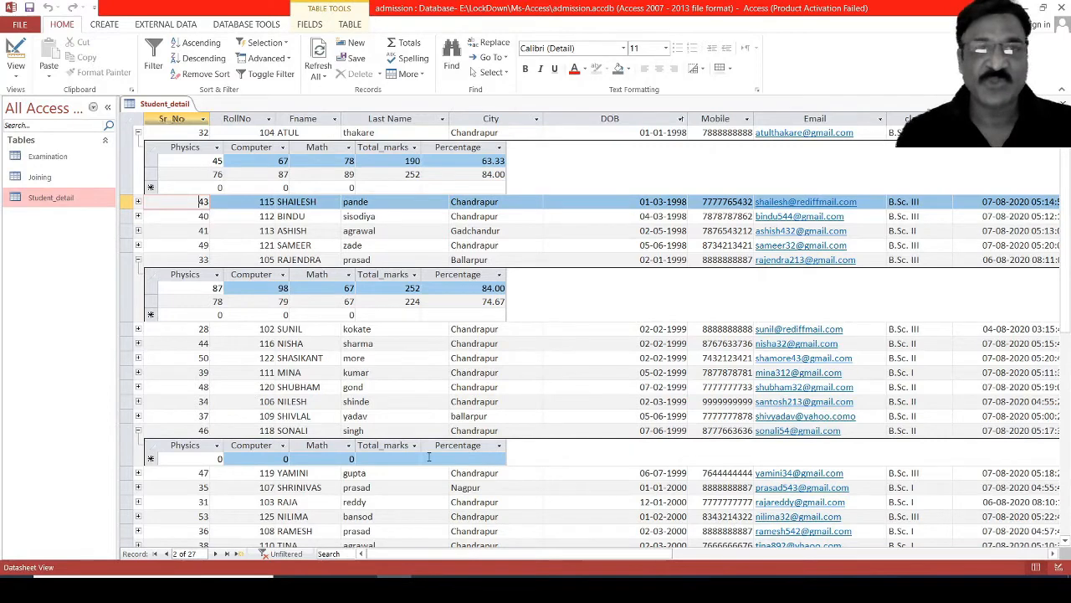
pyautogui.click(167, 361)
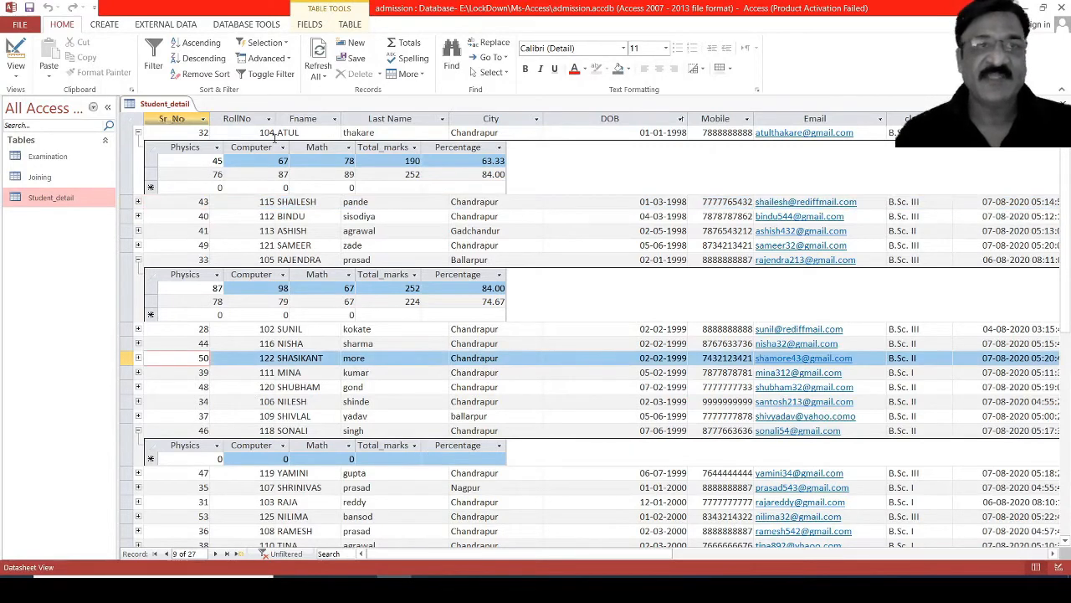
pyautogui.click(564, 169)
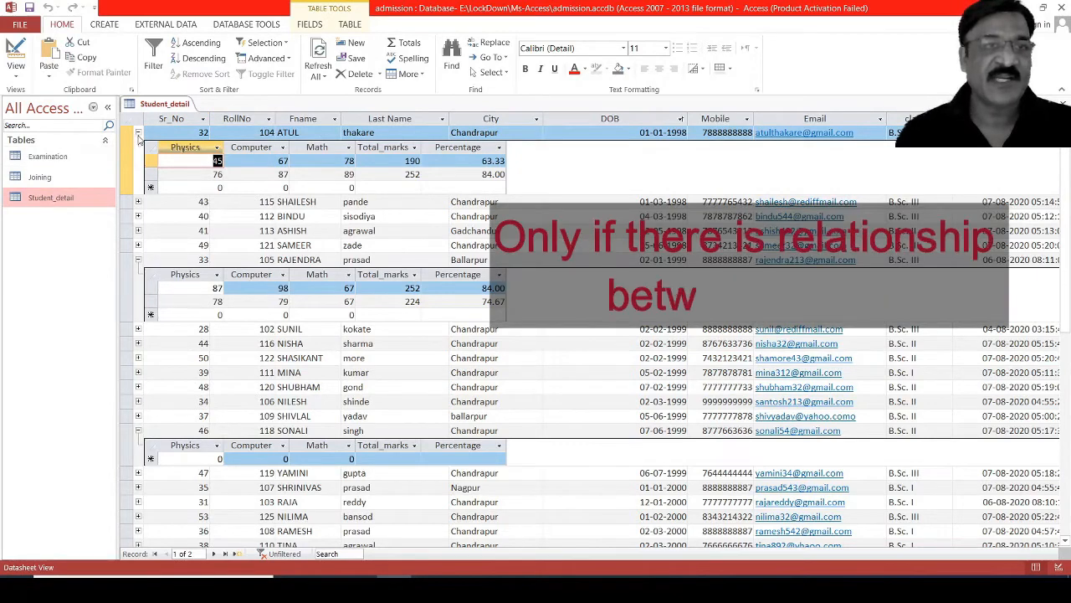
# Collapse the expanded marks subdatasheets of records 32, 33 and 46.
pyautogui.click(138, 132)
pyautogui.click(138, 205)
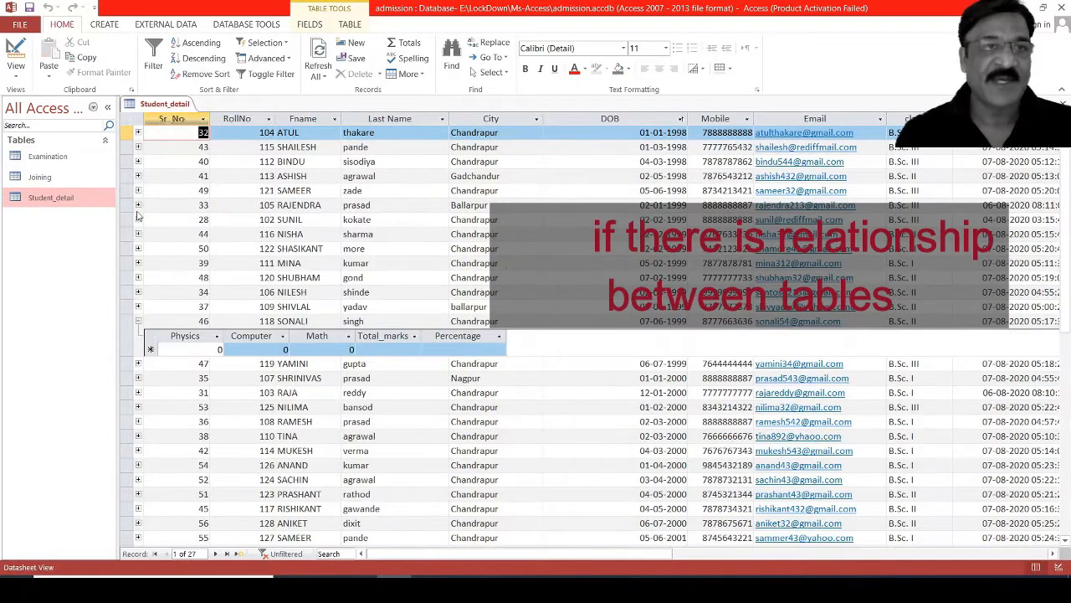
pyautogui.click(138, 321)
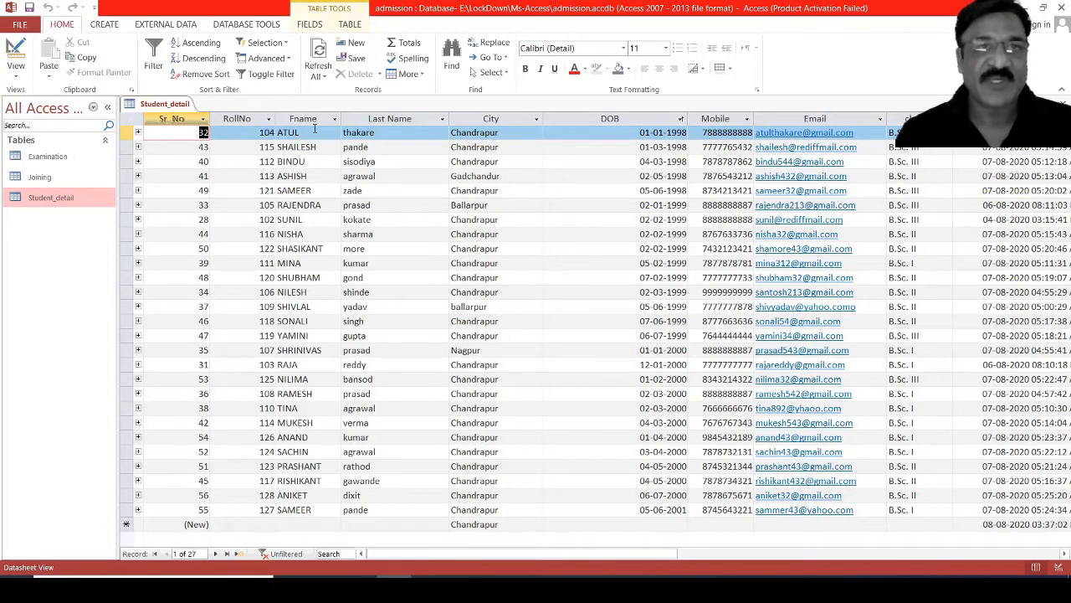
# Freeze the Fname field so it stays static while the other student columns are scrolled.
pyautogui.rightClick(317, 120)
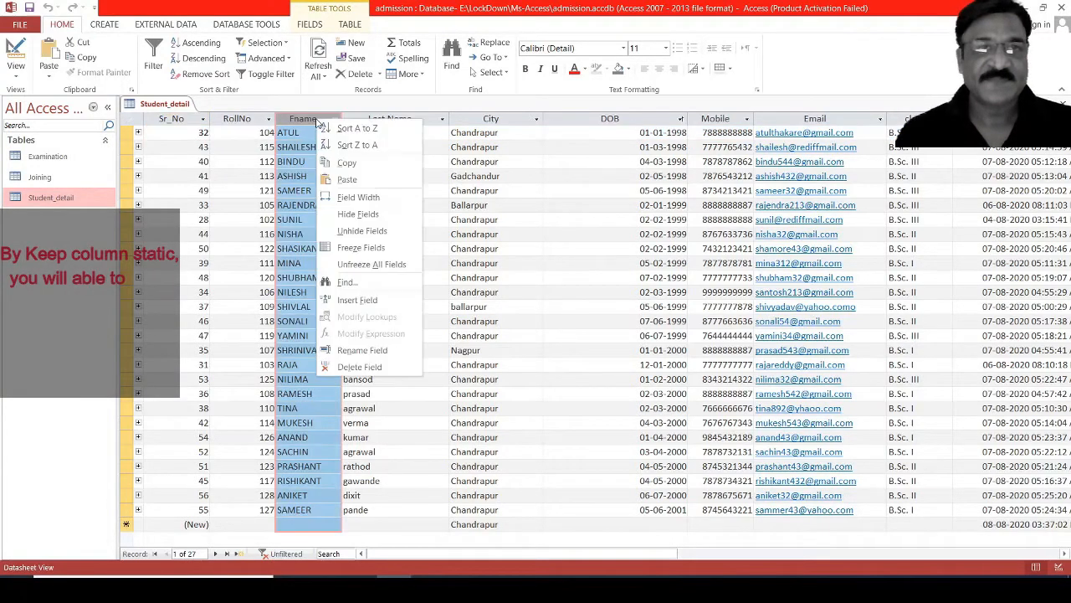
pyautogui.click(360, 248)
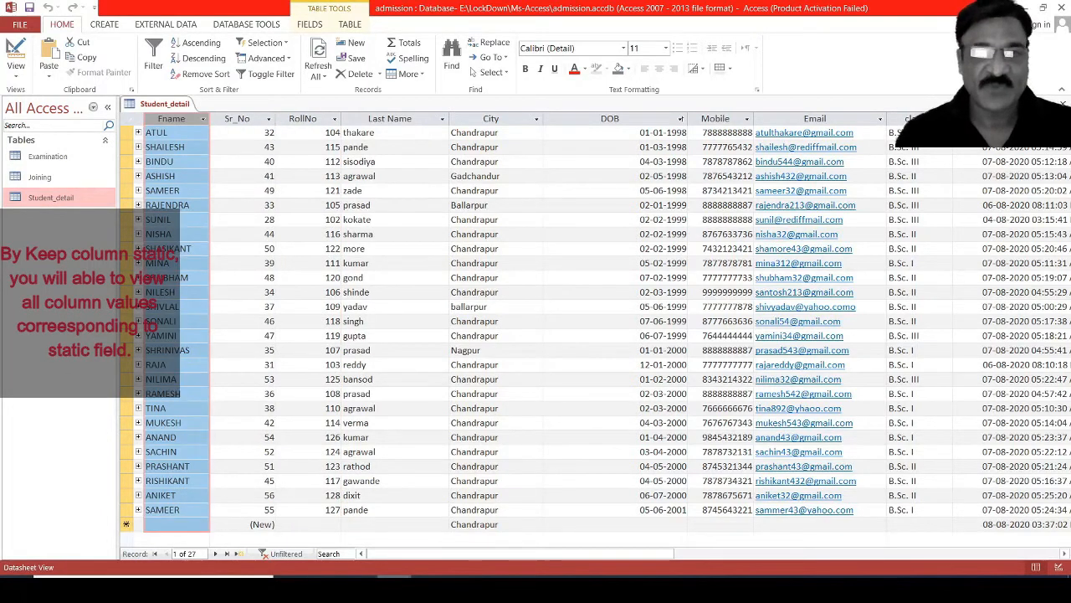
pyautogui.moveTo(390, 561); pyautogui.dragTo(431, 574)
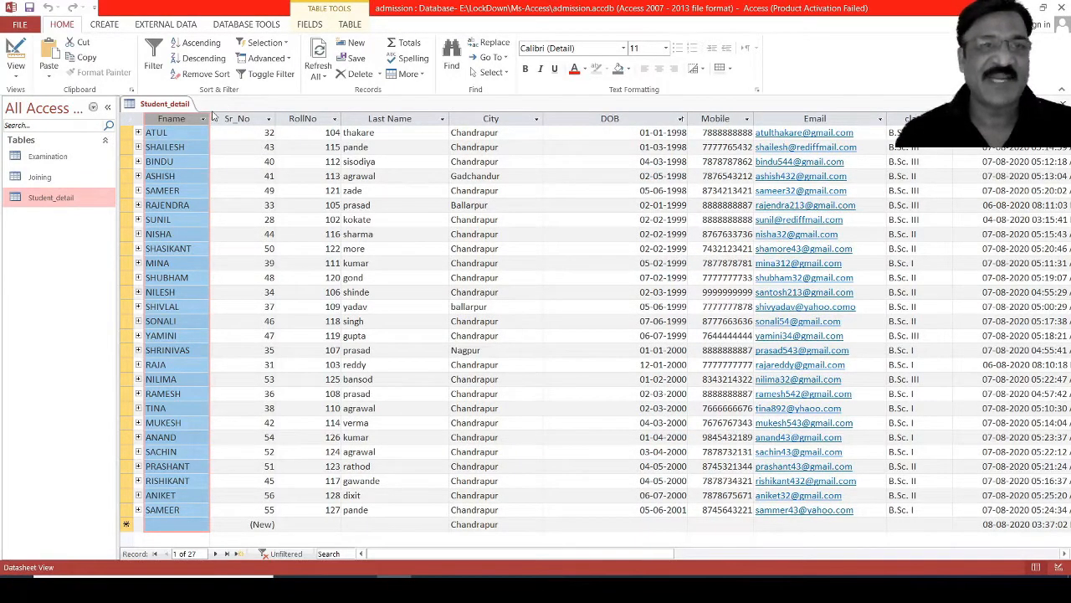
# Close the Student_detail table and open the Joining table.
pyautogui.rightClick(171, 121)
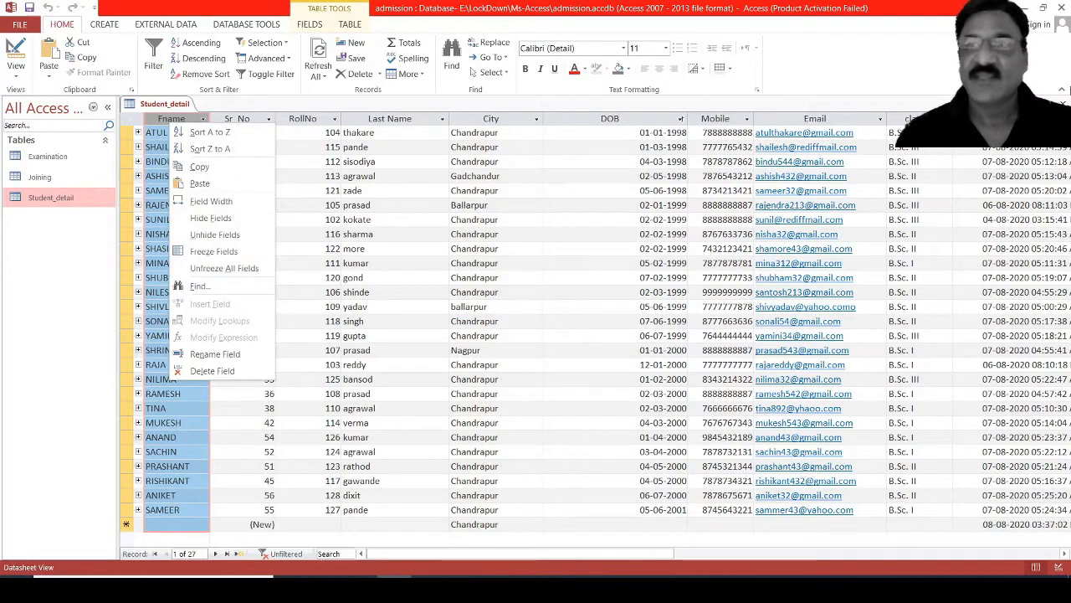
pyautogui.click(1063, 103)
pyautogui.press('Return')
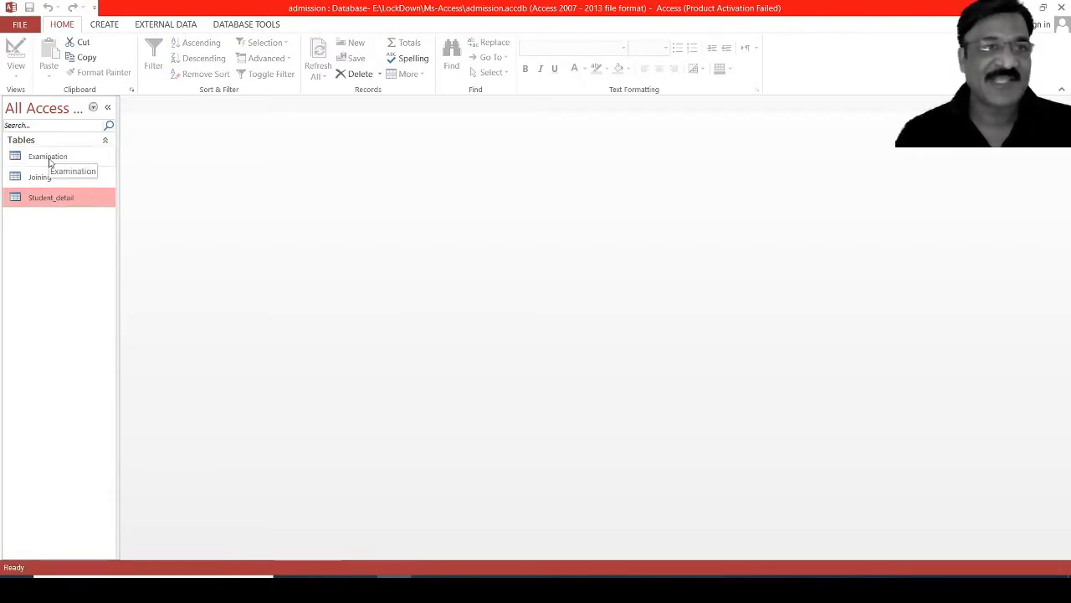
pyautogui.doubleClick(35, 178)
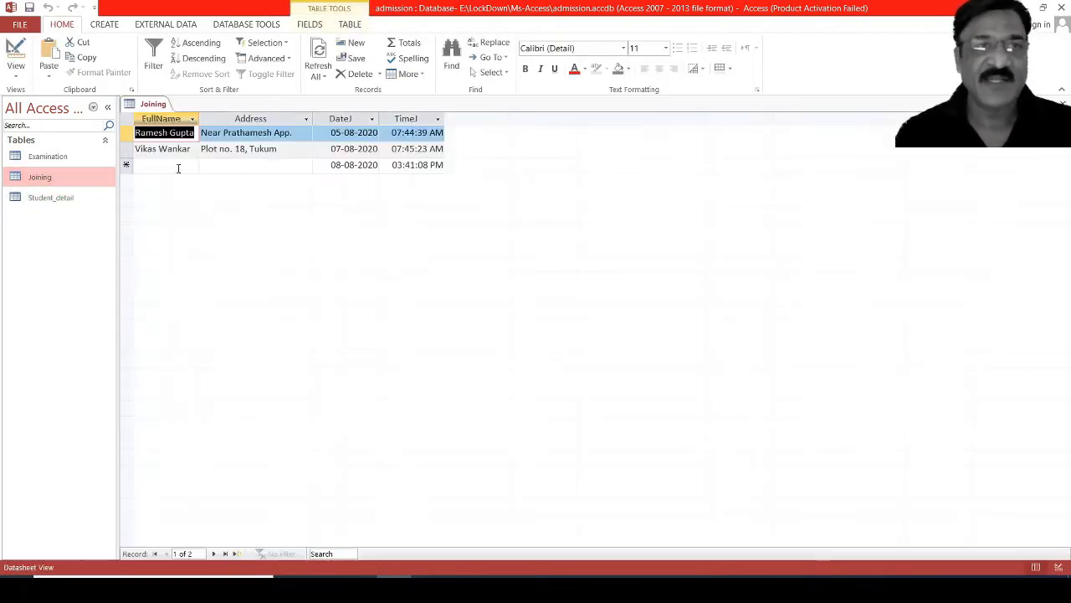
# Add a third record to the Joining table with the person's first name and address, keeping the default joining date and time.
pyautogui.click(177, 167)
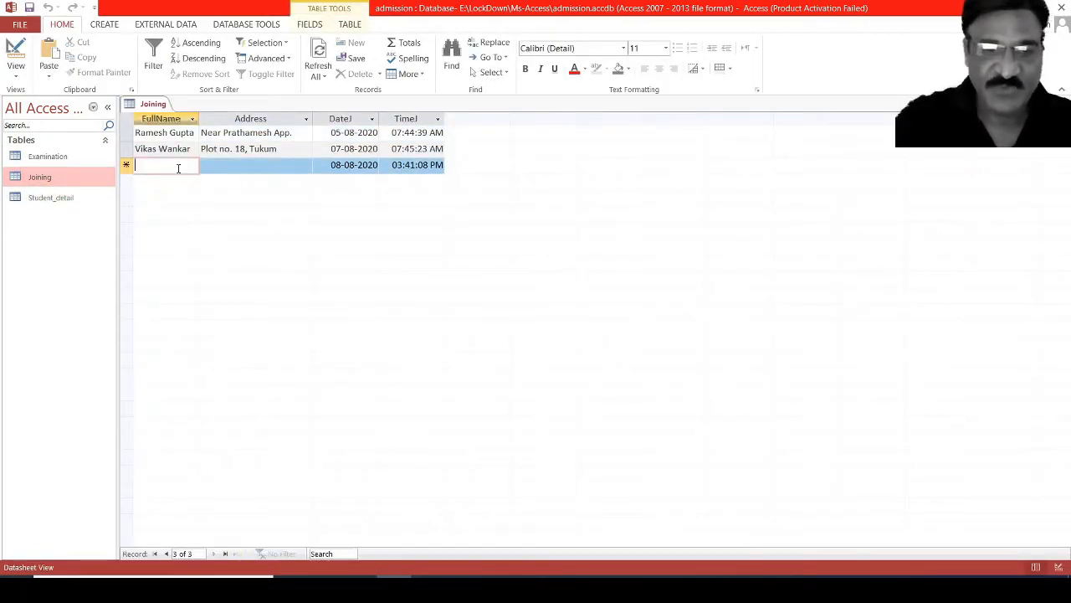
pyautogui.write('Vikas')
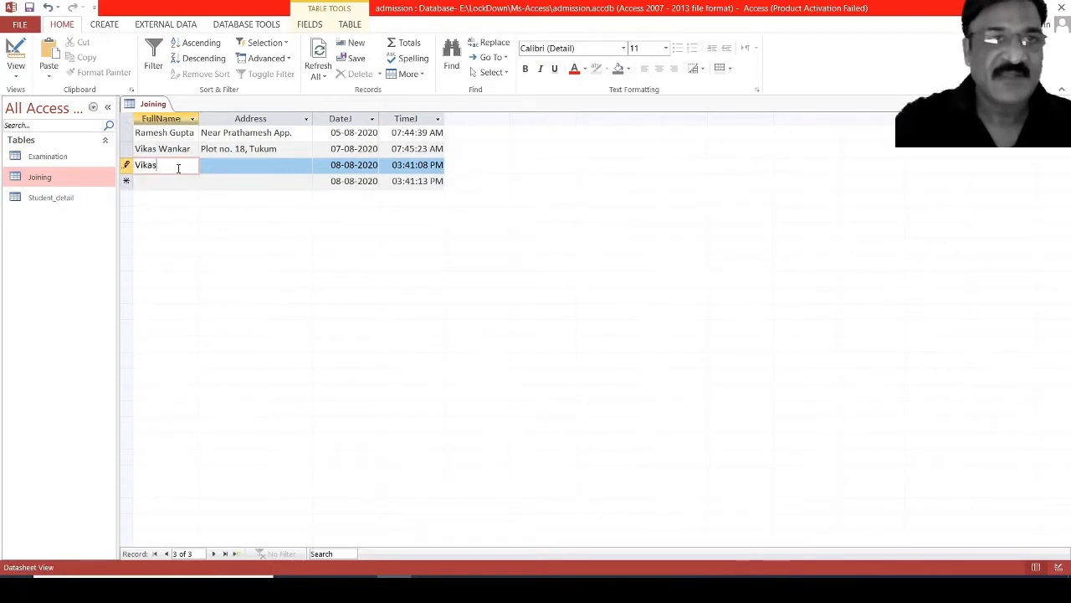
pyautogui.press('Tab')
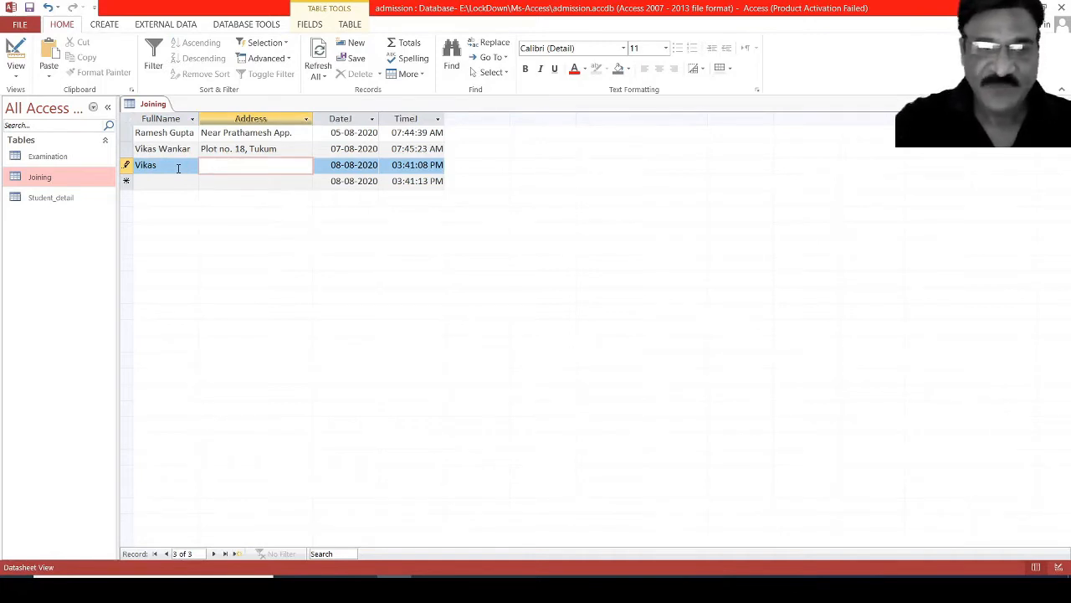
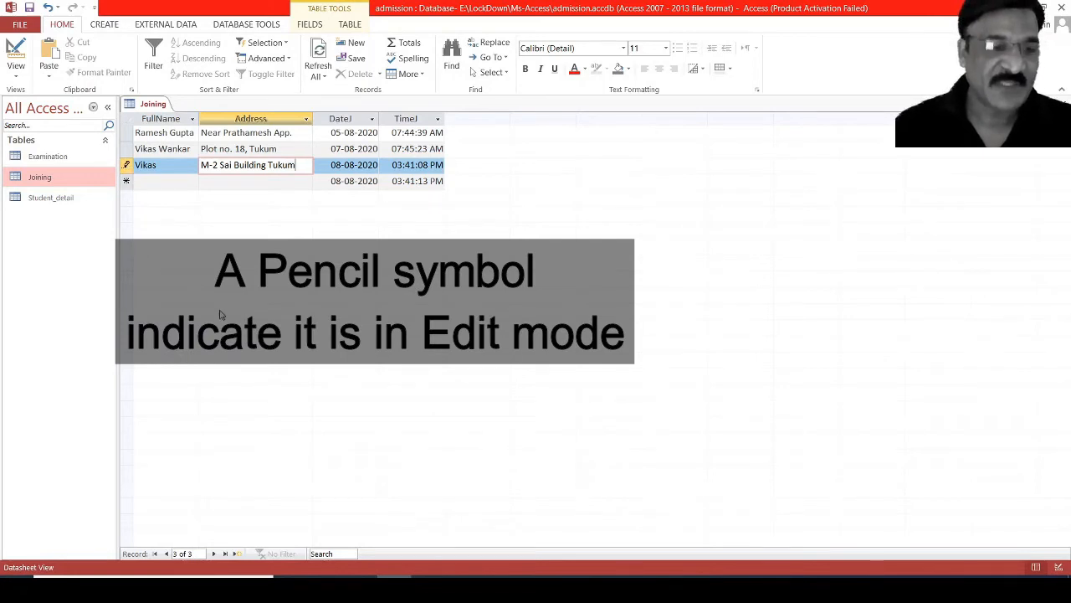
pyautogui.press('Tab')
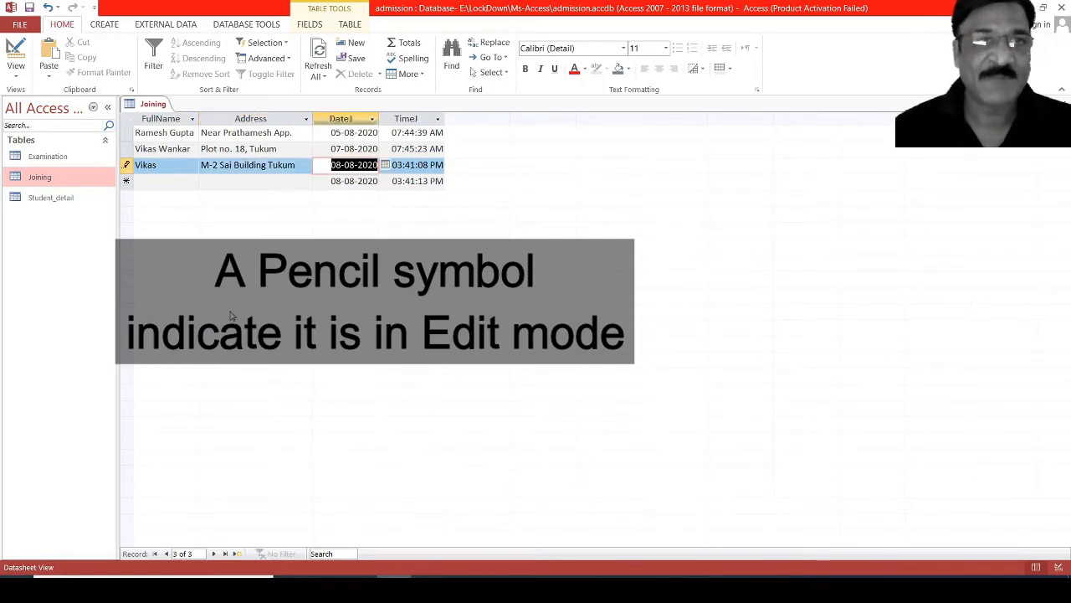
pyautogui.press('Tab')
pyautogui.press('Tab')
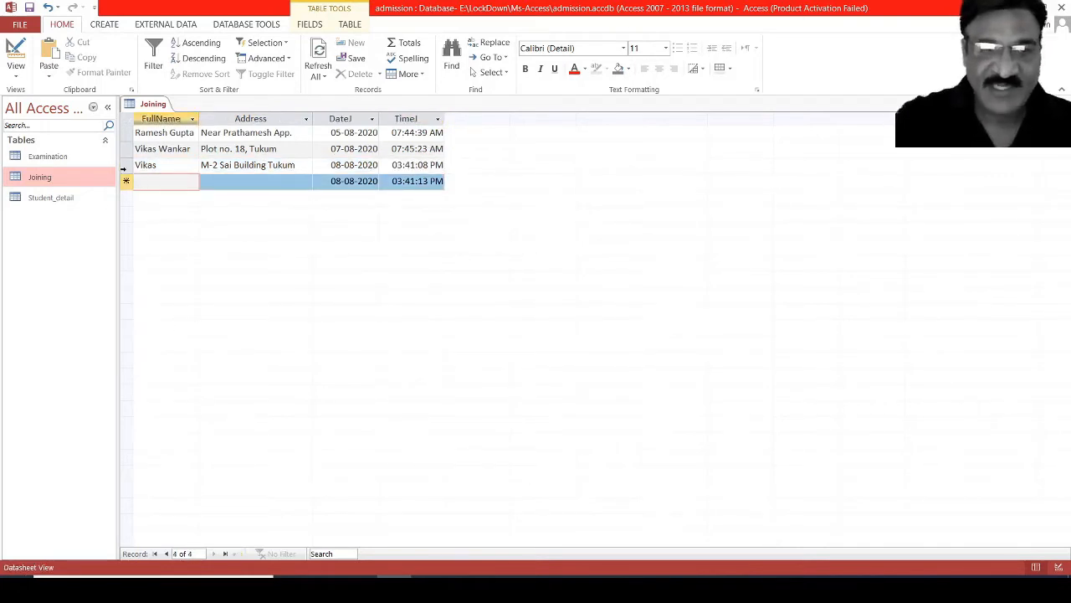
# Fill in another person's name and address in the FullName and Address fields of the fourth Joining record.
pyautogui.write('rahul')
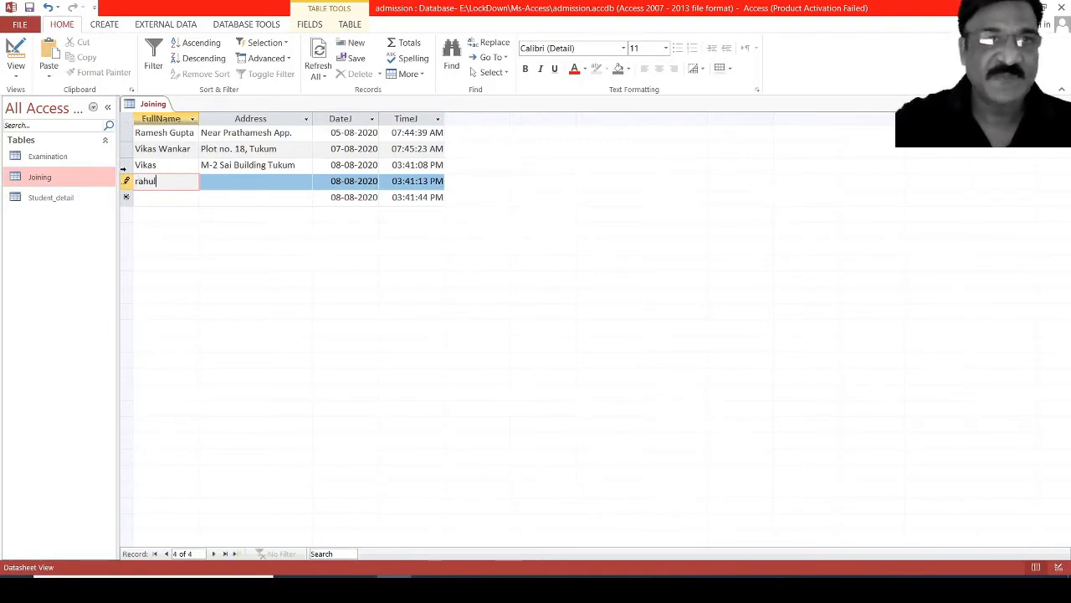
pyautogui.press('Tab')
pyautogui.write('sai')
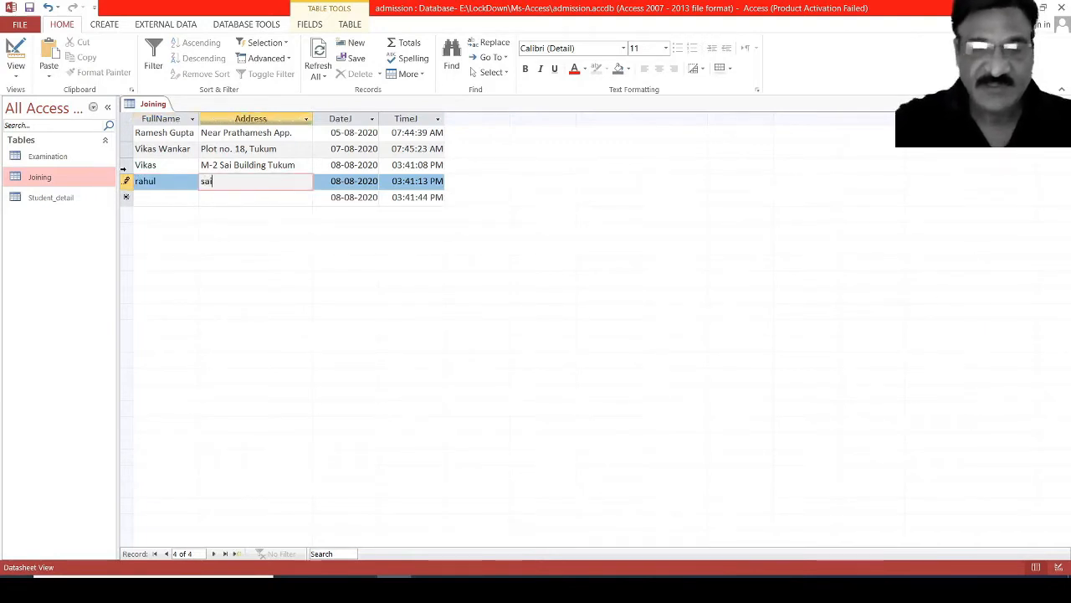
pyautogui.write('nagar')
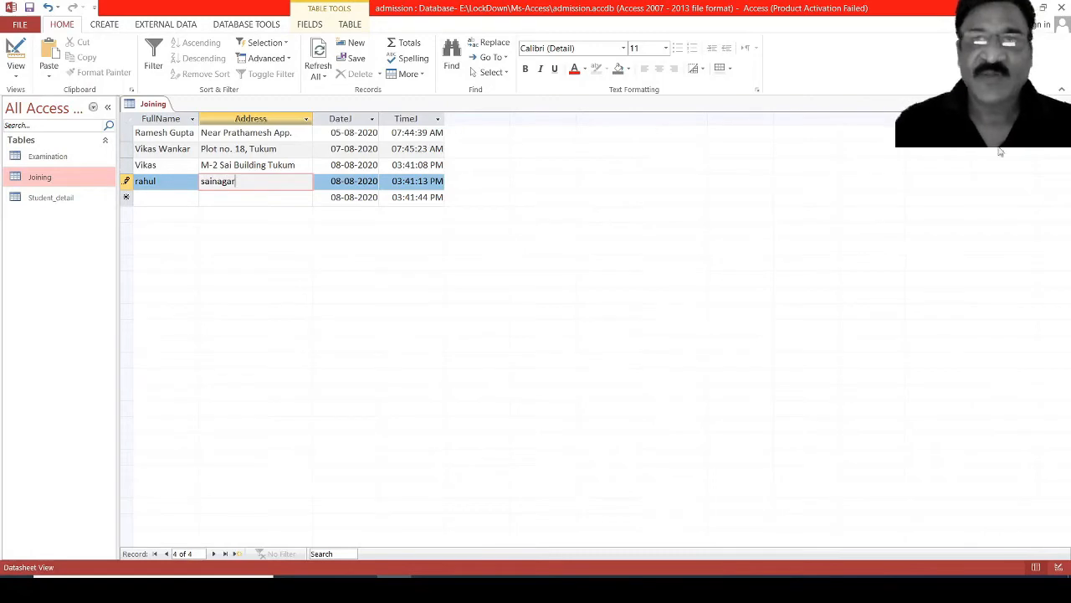